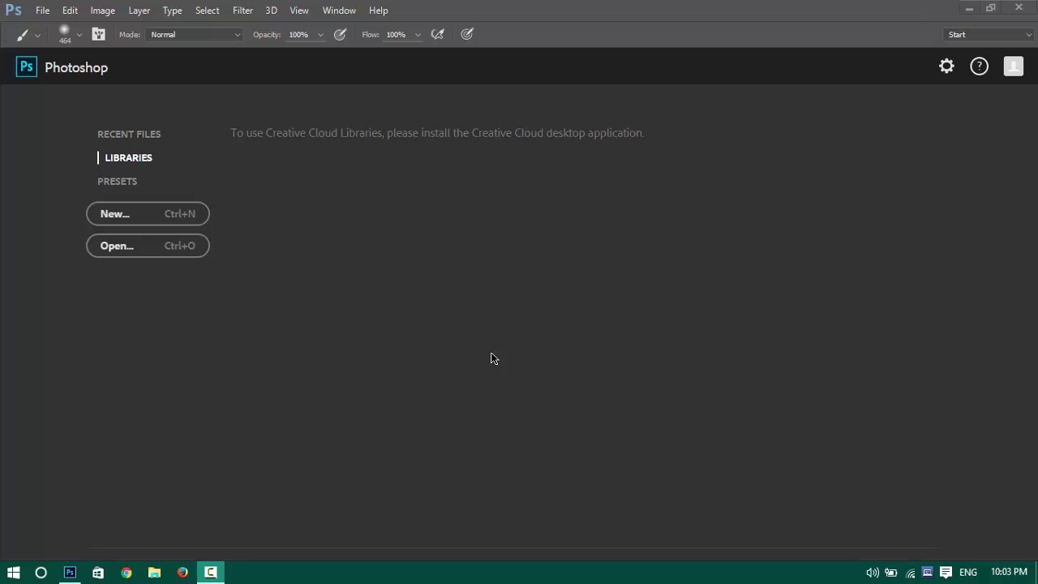
Create a new document of 1280 × 720 pixels from File > New.
click(42, 11)
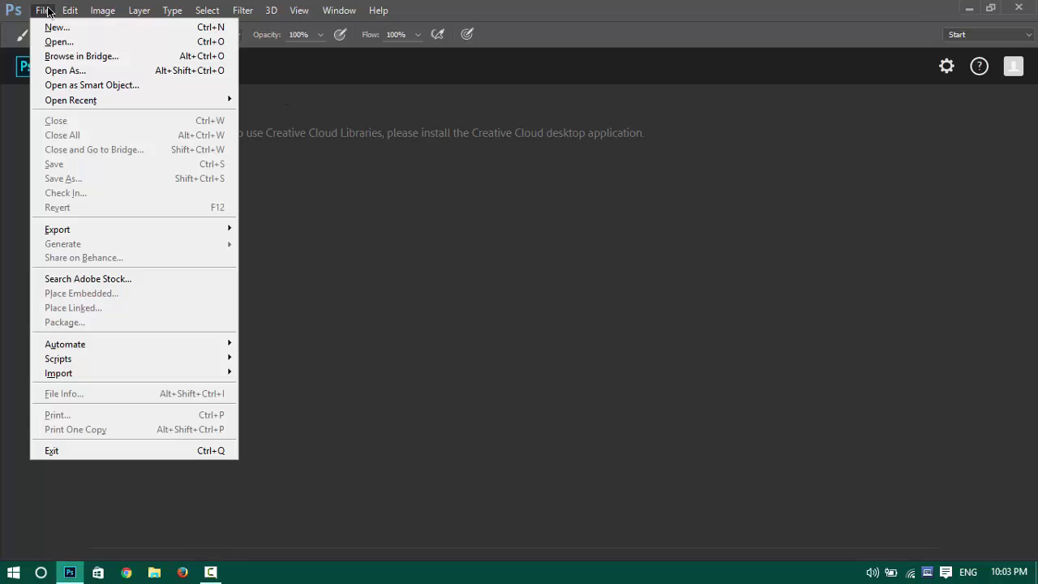
click(64, 28)
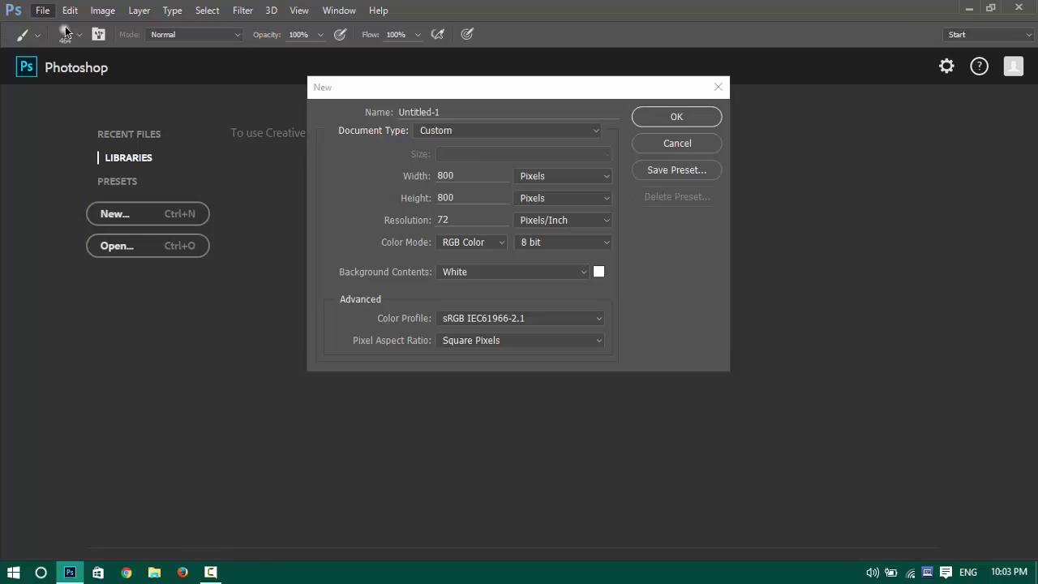
click(483, 178)
text(1280)
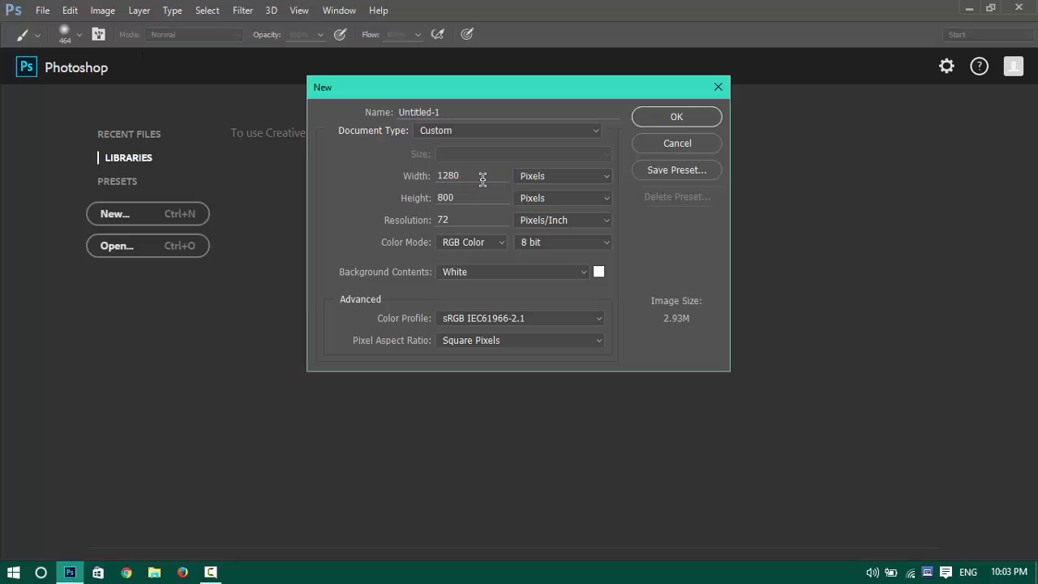
key(Tab)
text(720)
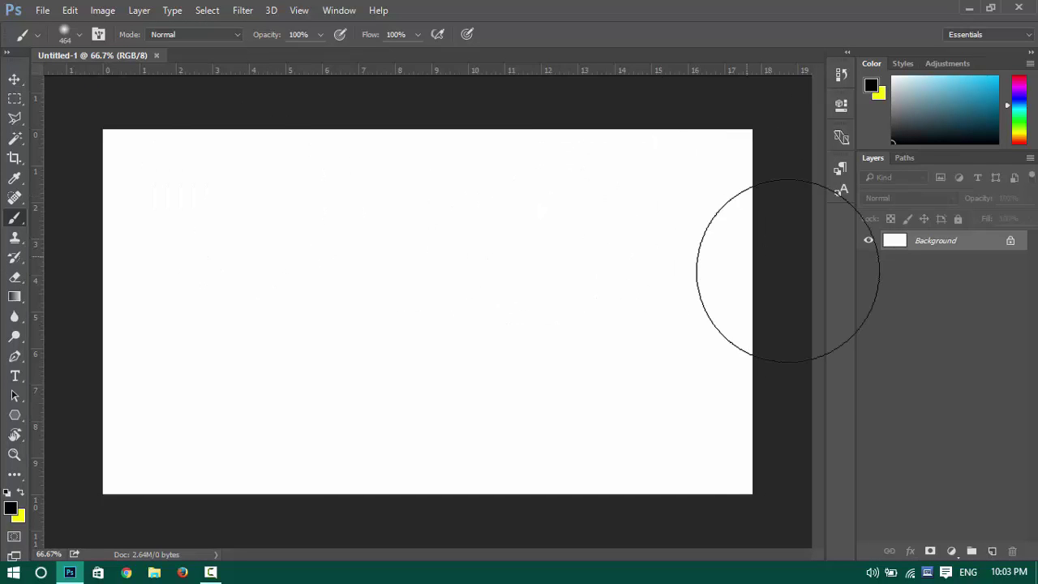
Unlock the background, paint it black, and lasso a triangle in the lower-left corner.
click(1011, 240)
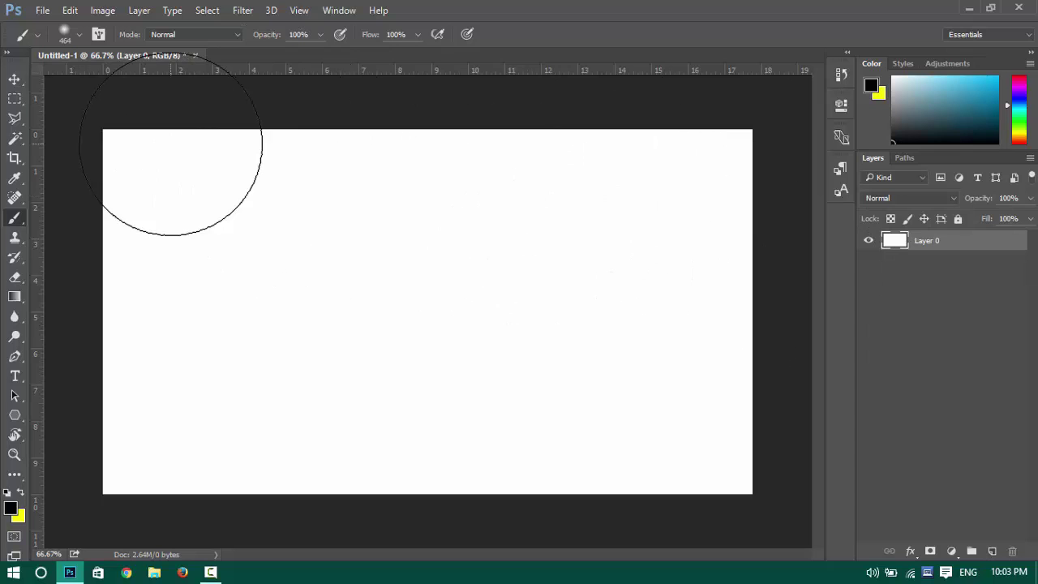
mouse_move(170, 144)
mouse_down()
mouse_move(598, 8)
mouse_move(788, 47)
mouse_move(772, 452)
mouse_up()
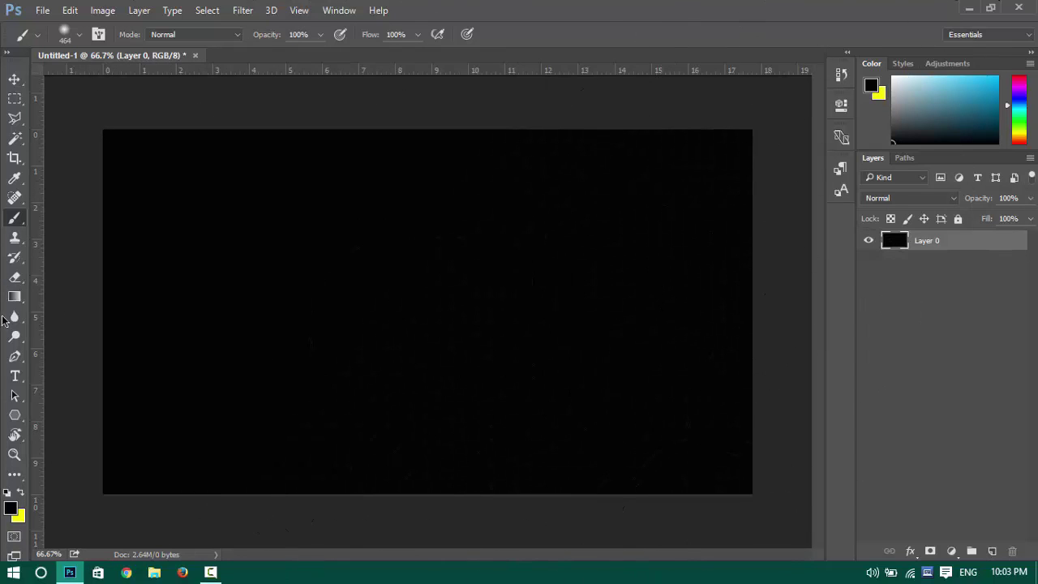
click(16, 120)
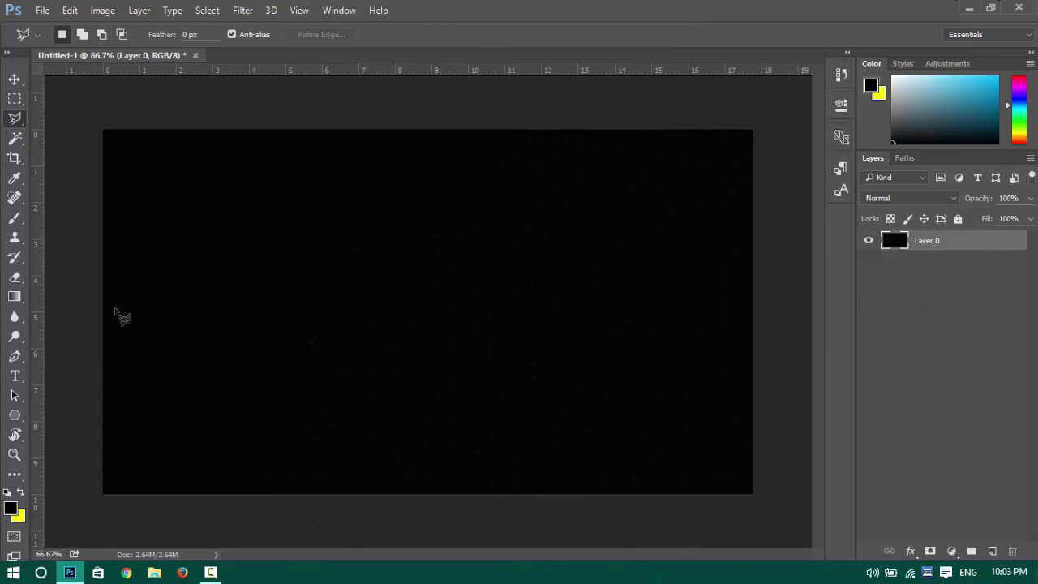
click(91, 358)
key(Escape)
click(91, 341)
click(267, 513)
click(68, 524)
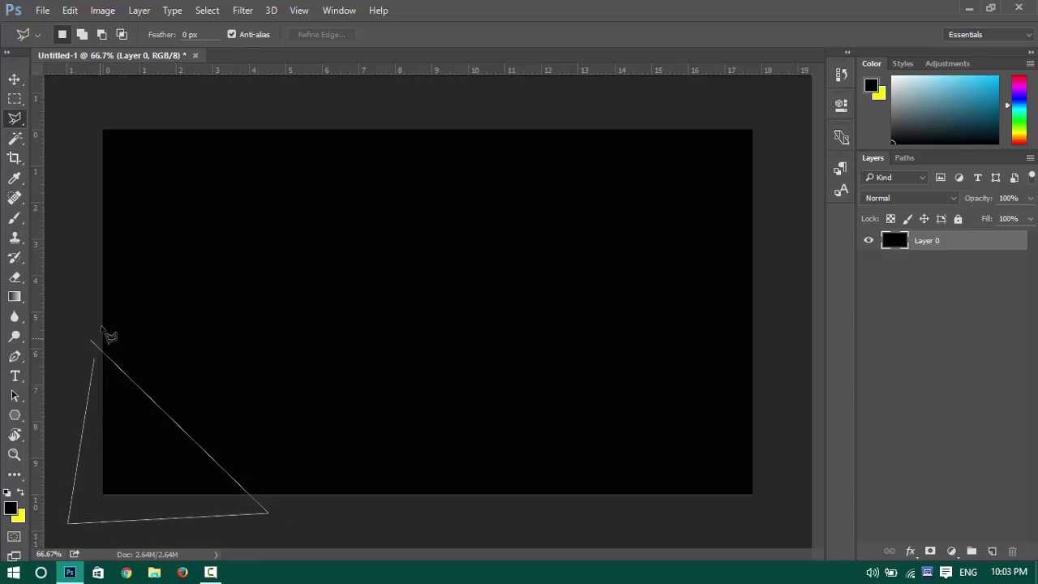
click(91, 341)
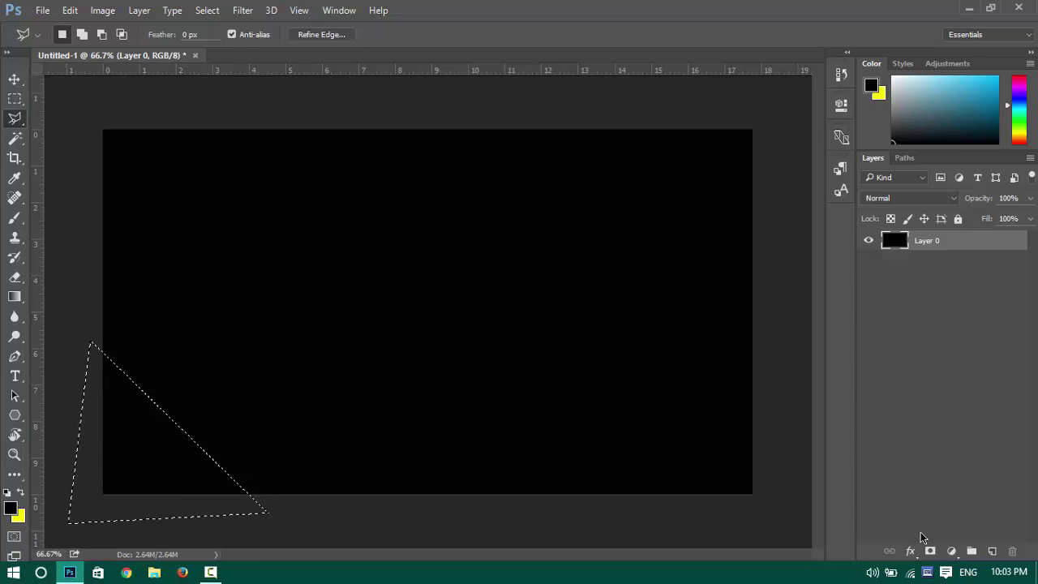
Brush the triangle selection light blue on a new layer.
click(992, 551)
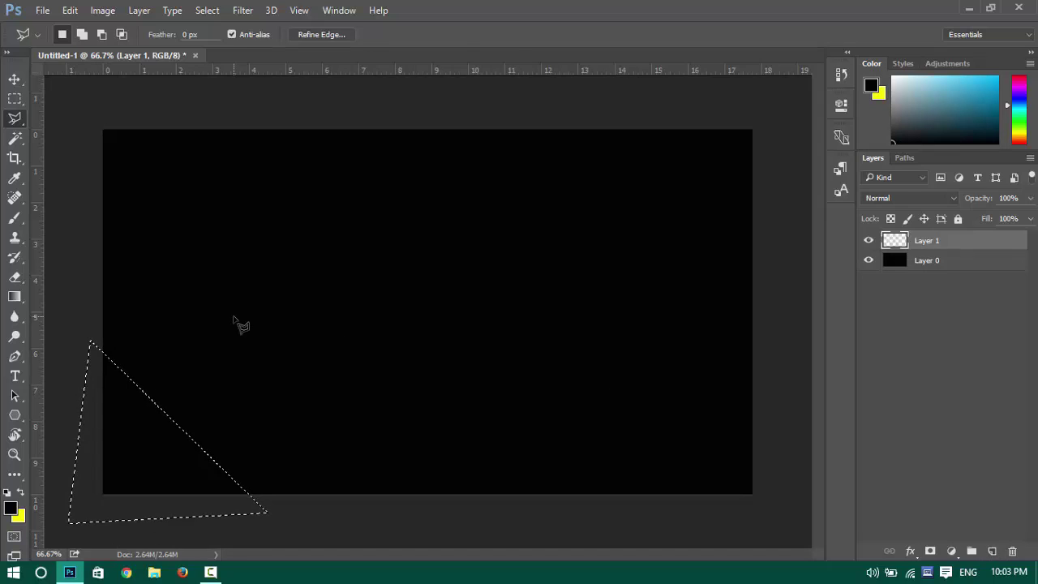
key(b)
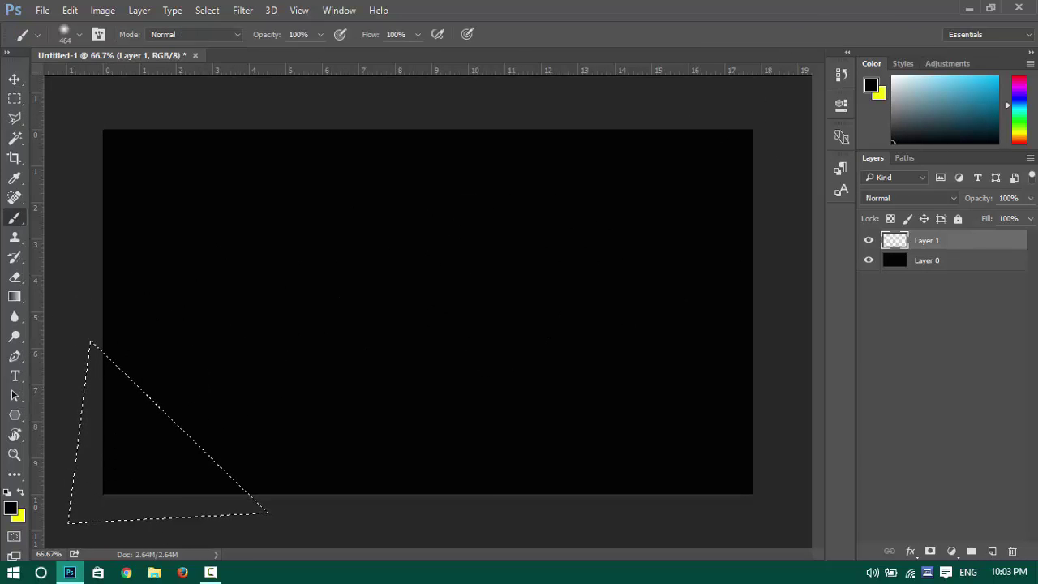
click(997, 78)
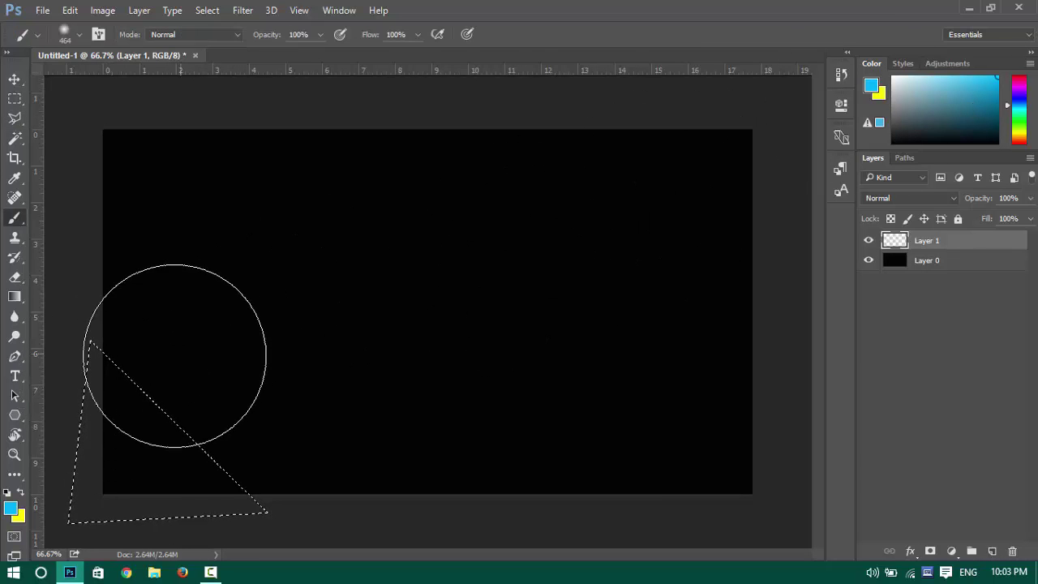
mouse_move(179, 359)
mouse_down()
mouse_move(155, 447)
mouse_move(375, 360)
mouse_up()
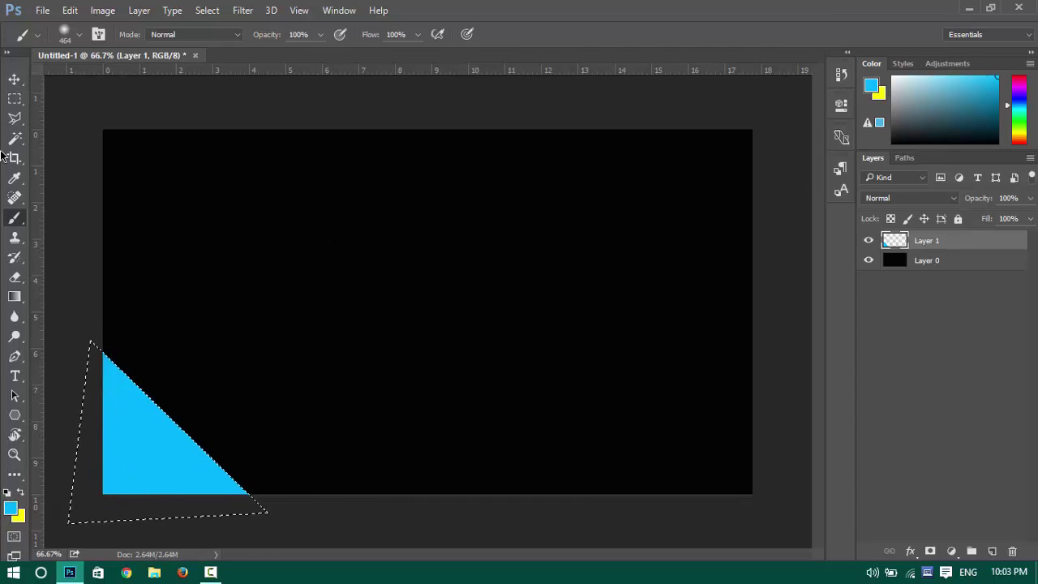
Deselect the triangle and paint the background layer red with the Brush.
click(14, 98)
click(136, 156)
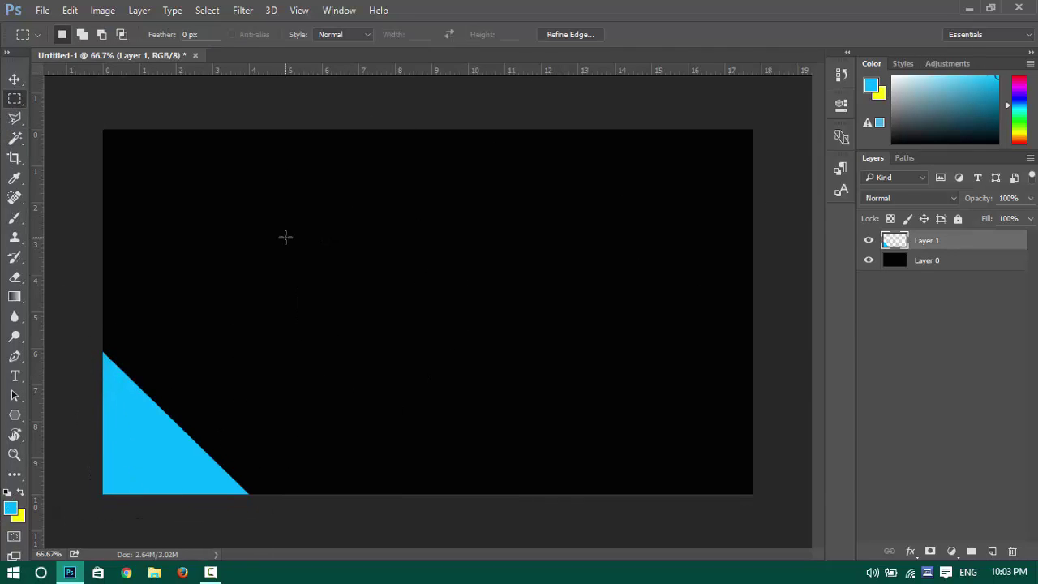
double_click(1024, 247)
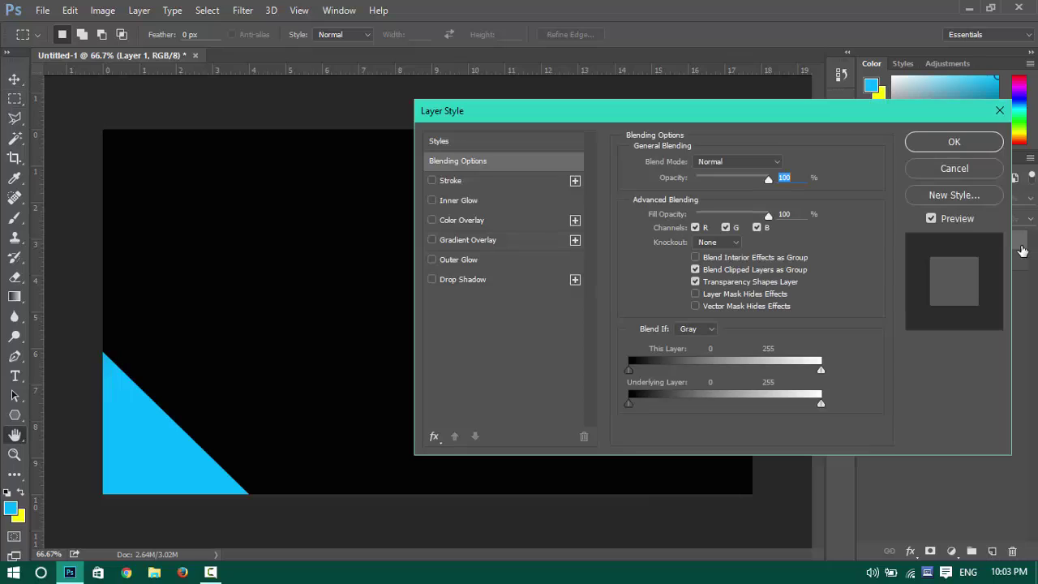
click(999, 110)
click(999, 264)
drag(1022, 110, 1023, 75)
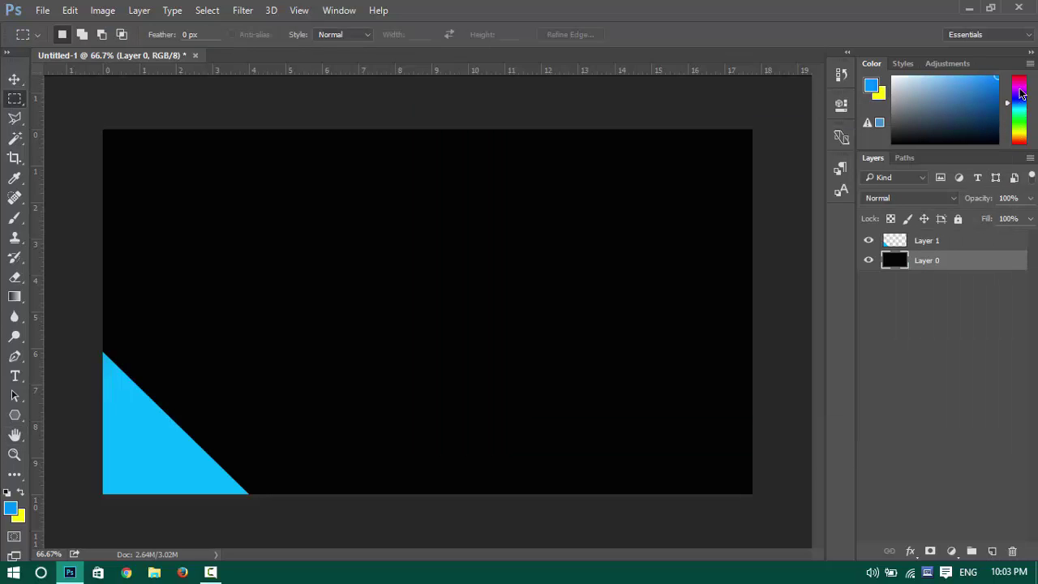
key(b)
mouse_move(387, 199)
mouse_down()
mouse_move(267, 51)
mouse_move(255, 491)
mouse_move(449, 510)
mouse_move(857, 70)
mouse_move(621, 573)
mouse_up()
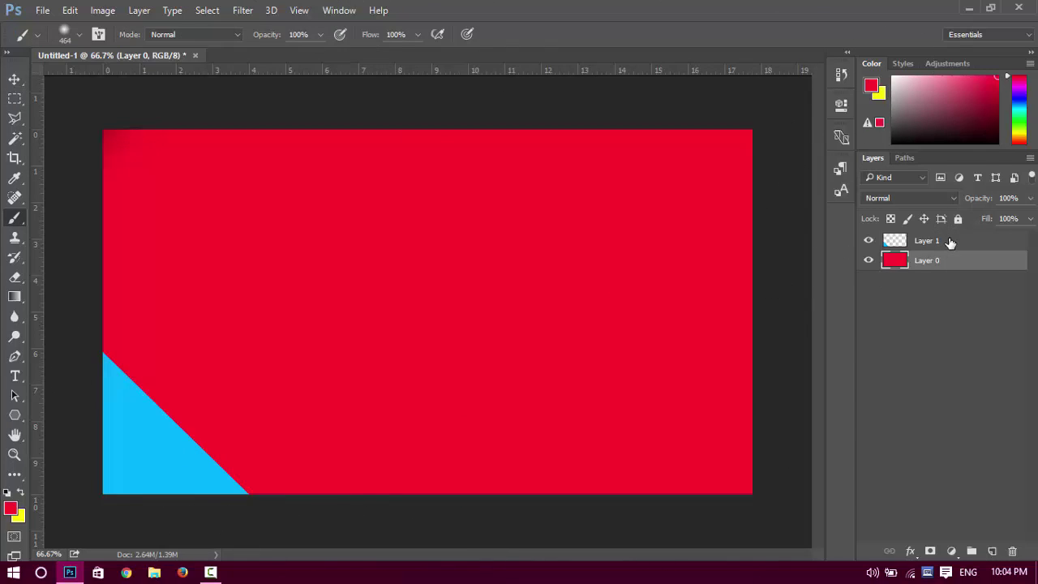
Paste the copied layer style onto the triangle layer, Layer 1.
click(987, 243)
right_click(986, 243)
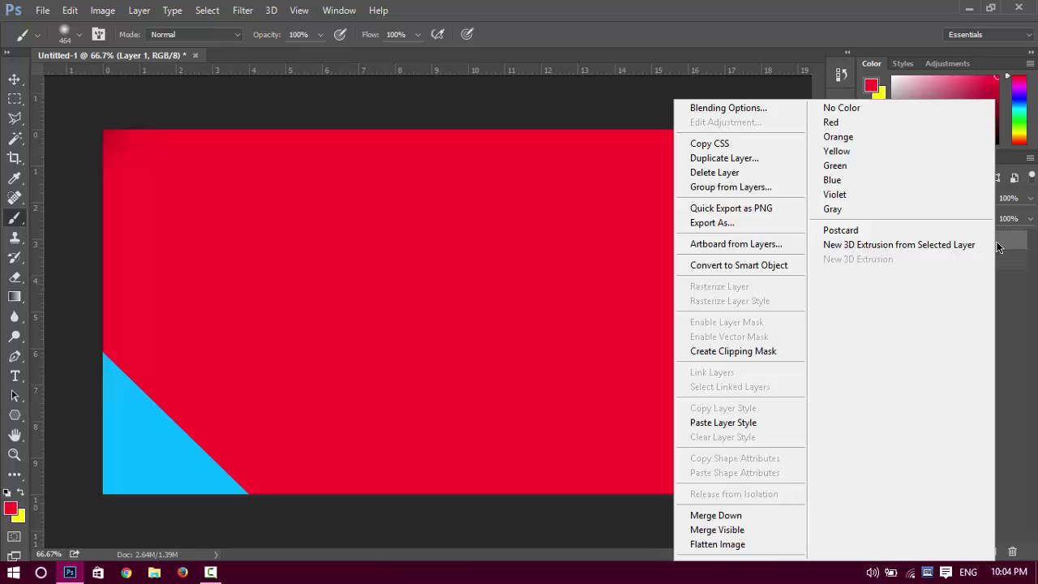
click(745, 424)
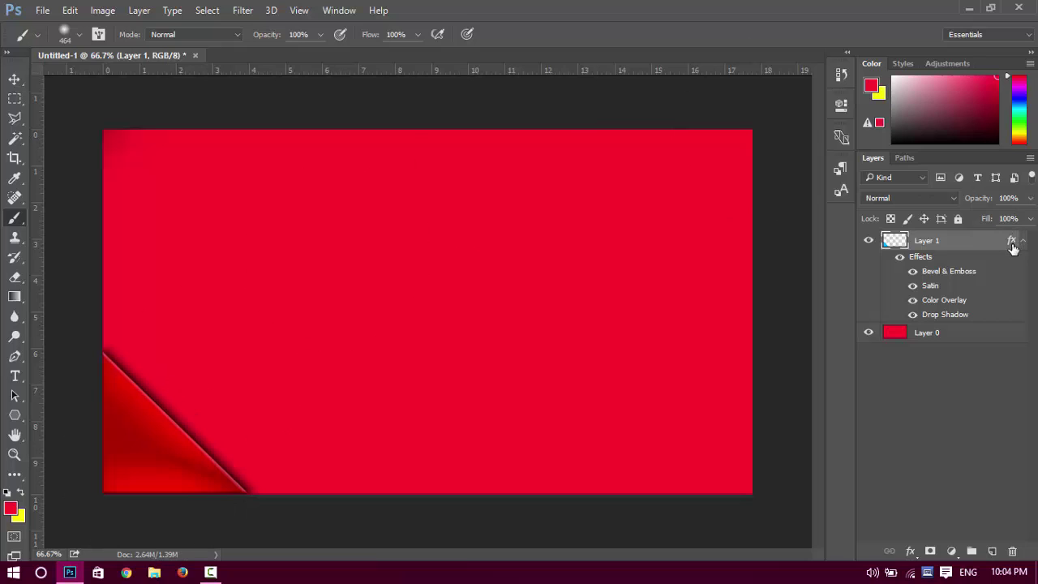
In Layer Style, toggle bevel, satin, colour overlay and drop shadow off and back on, ending on Satin.
double_click(1012, 243)
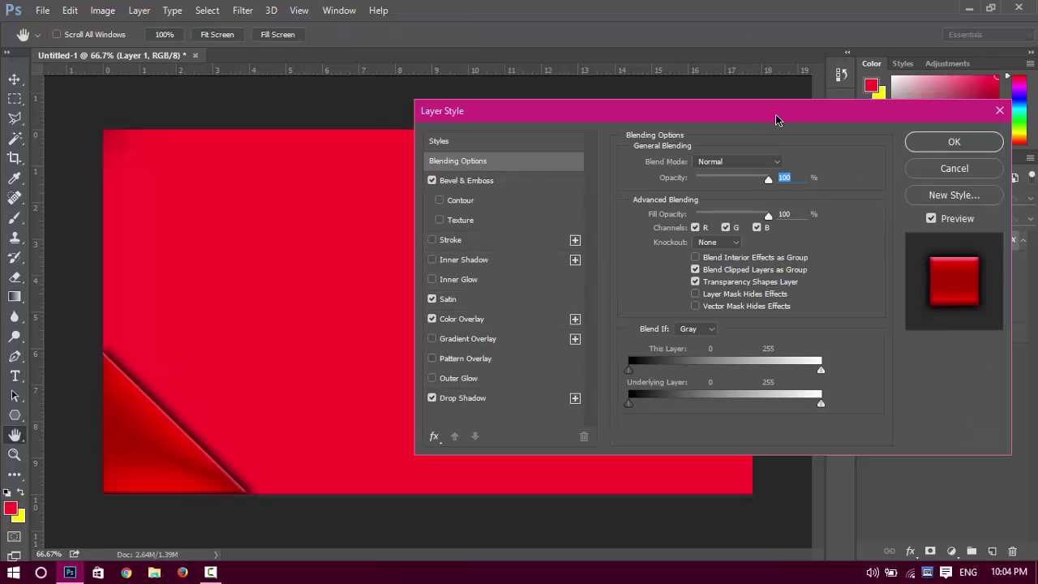
drag(775, 119, 725, 38)
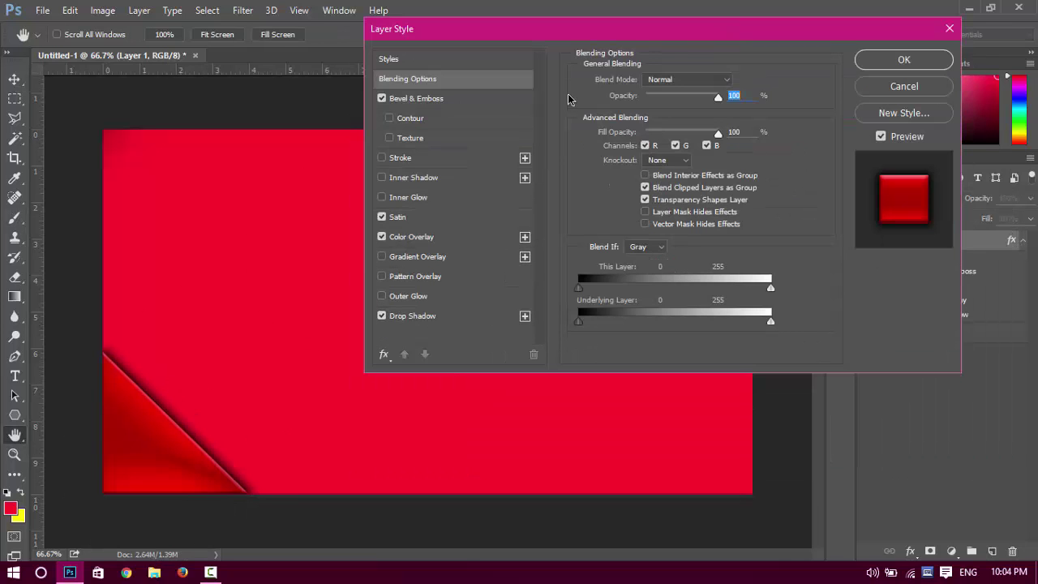
click(385, 100)
click(382, 217)
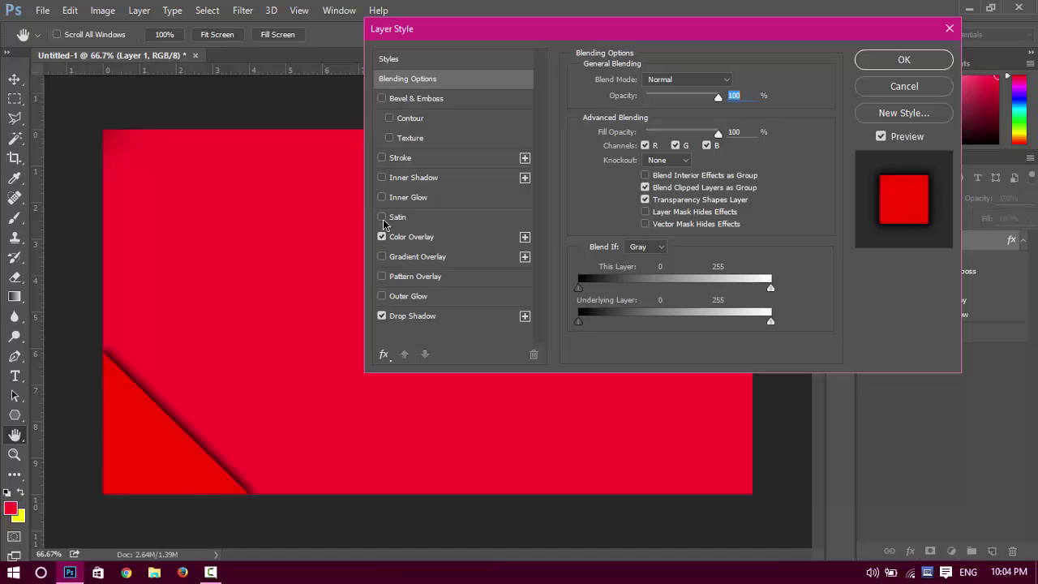
click(382, 237)
click(383, 316)
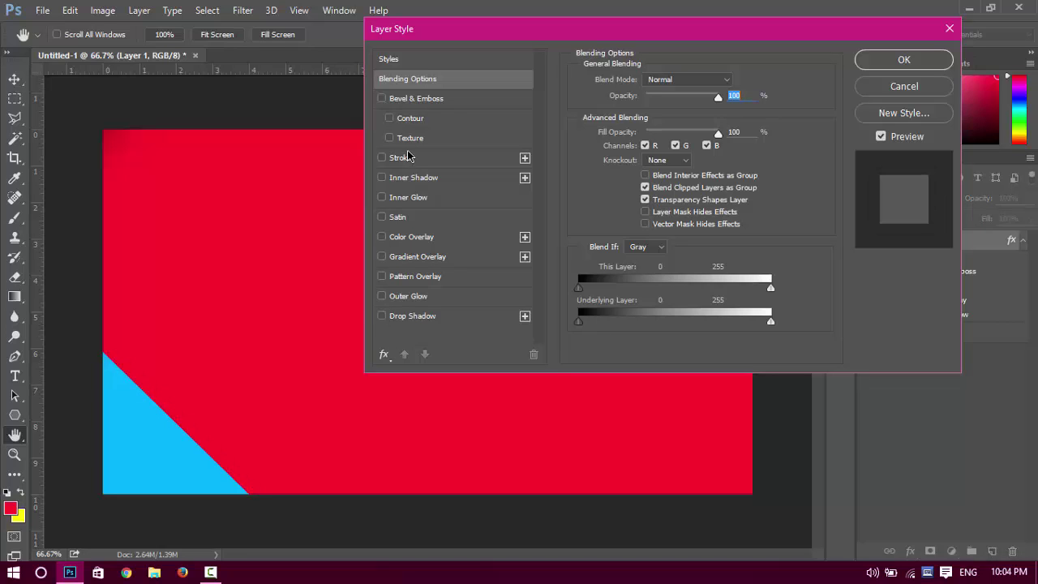
click(415, 318)
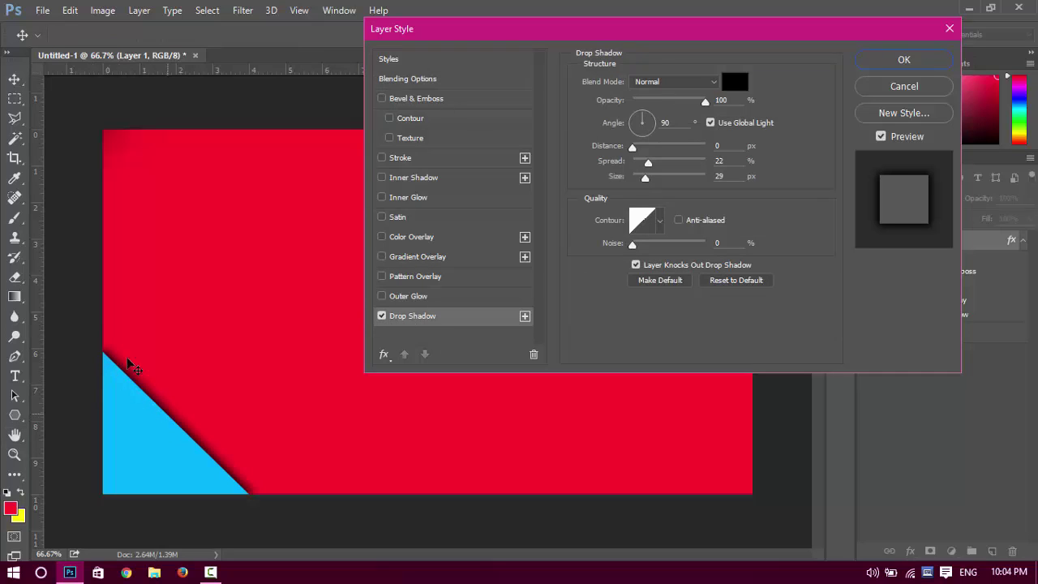
click(388, 102)
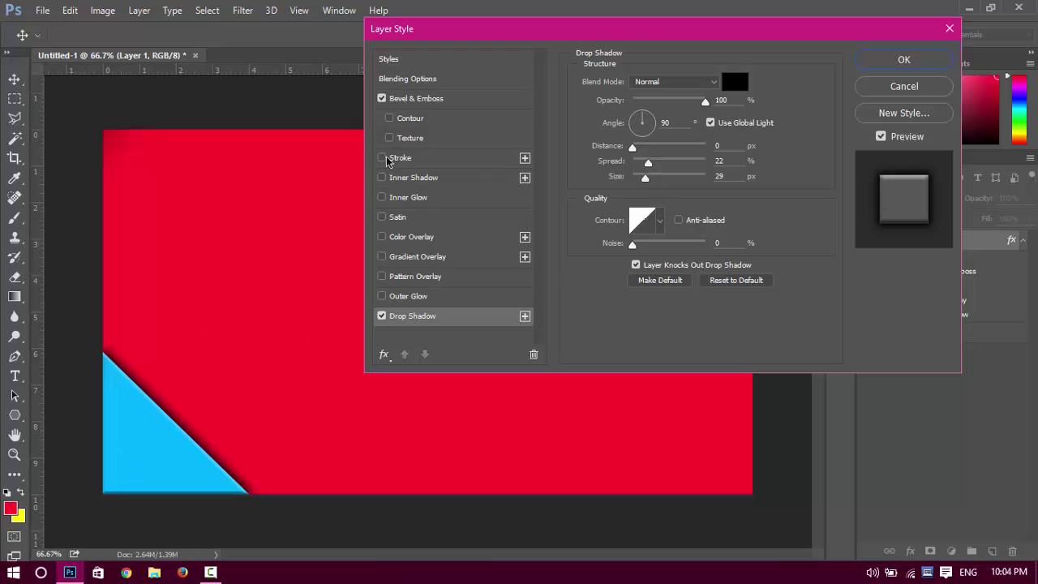
click(382, 237)
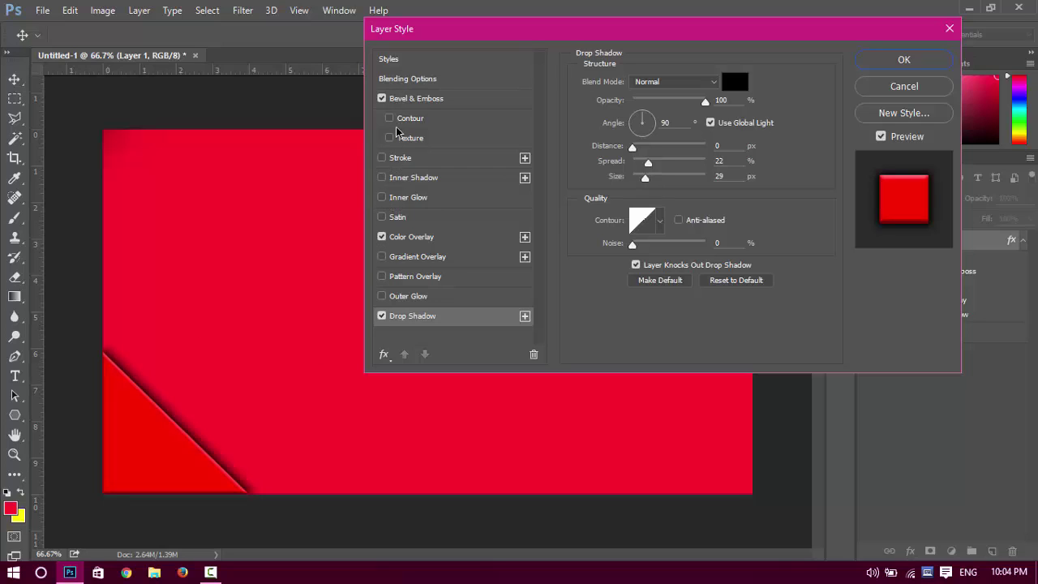
click(382, 216)
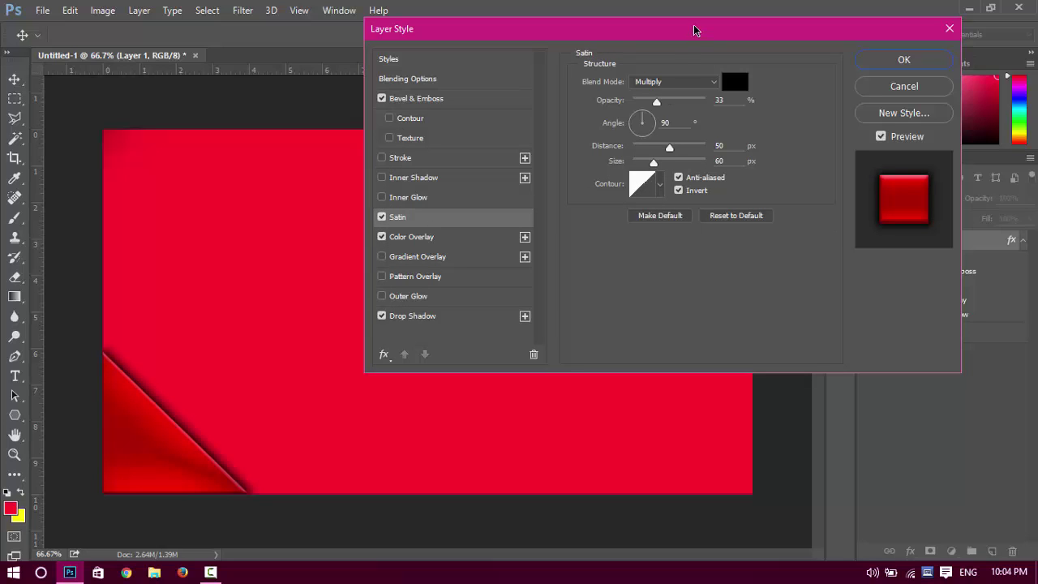
Lower the Satin opacity to 25%.
mouse_move(695, 30)
mouse_down()
mouse_move(454, 98)
mouse_move(624, 93)
mouse_up()
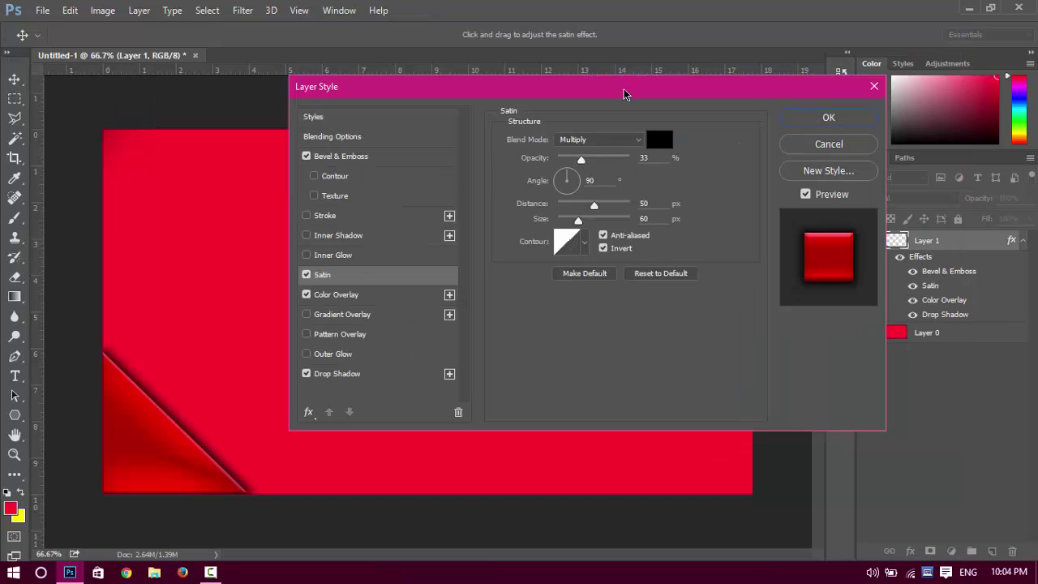
click(571, 157)
drag(571, 158, 577, 157)
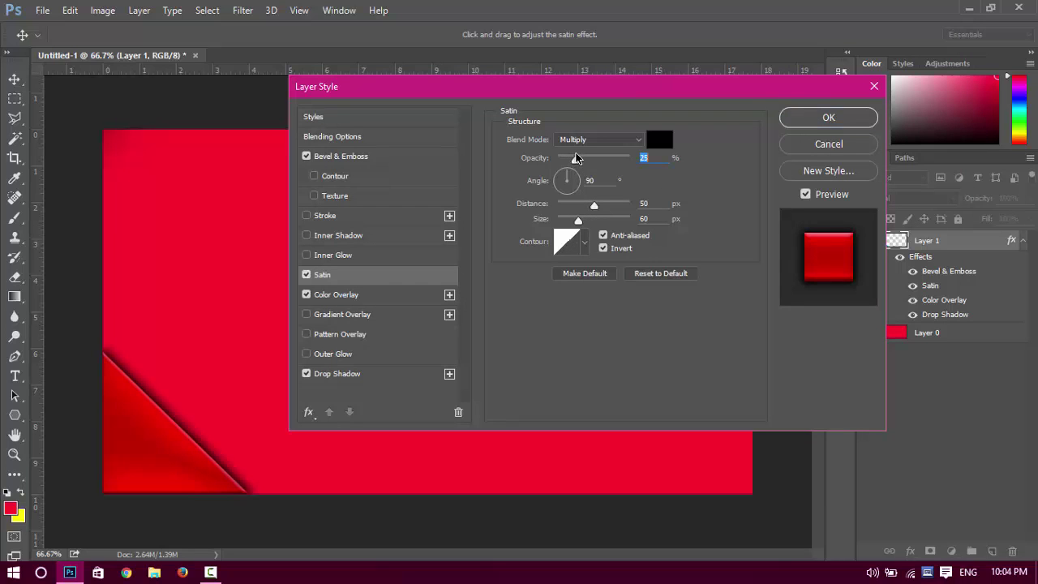
Set the Color Overlay to a bright blue and close Layer Style with OK.
click(336, 294)
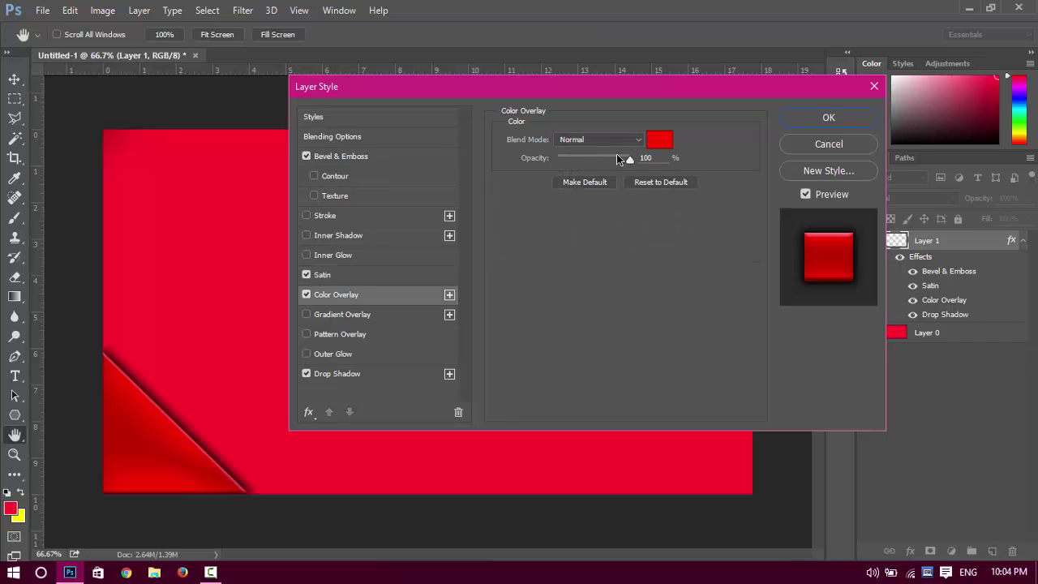
click(660, 139)
mouse_move(697, 227)
mouse_down()
mouse_move(702, 170)
mouse_move(692, 272)
mouse_move(674, 228)
mouse_move(673, 178)
mouse_up()
click(689, 259)
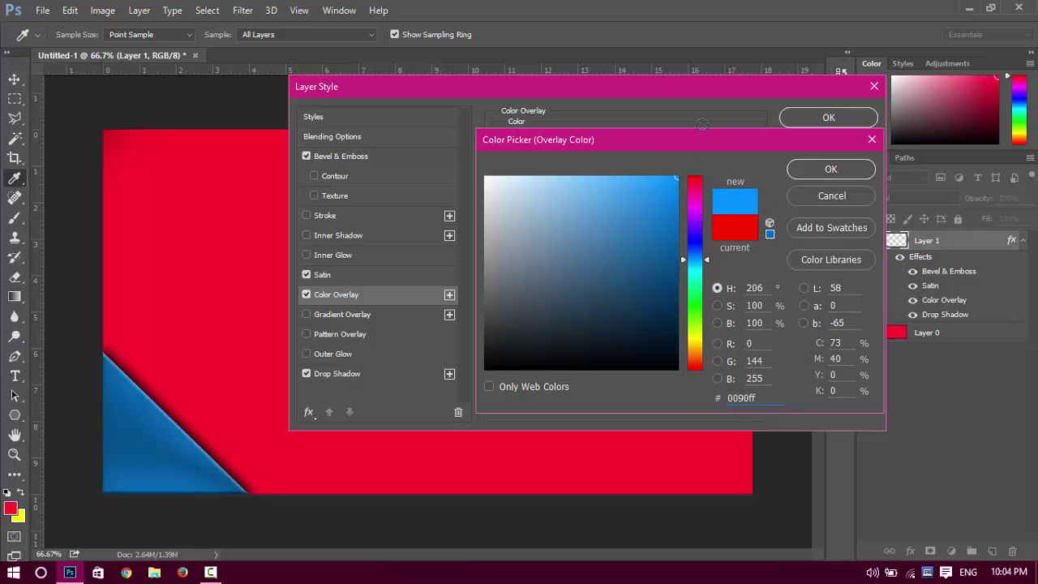
click(810, 160)
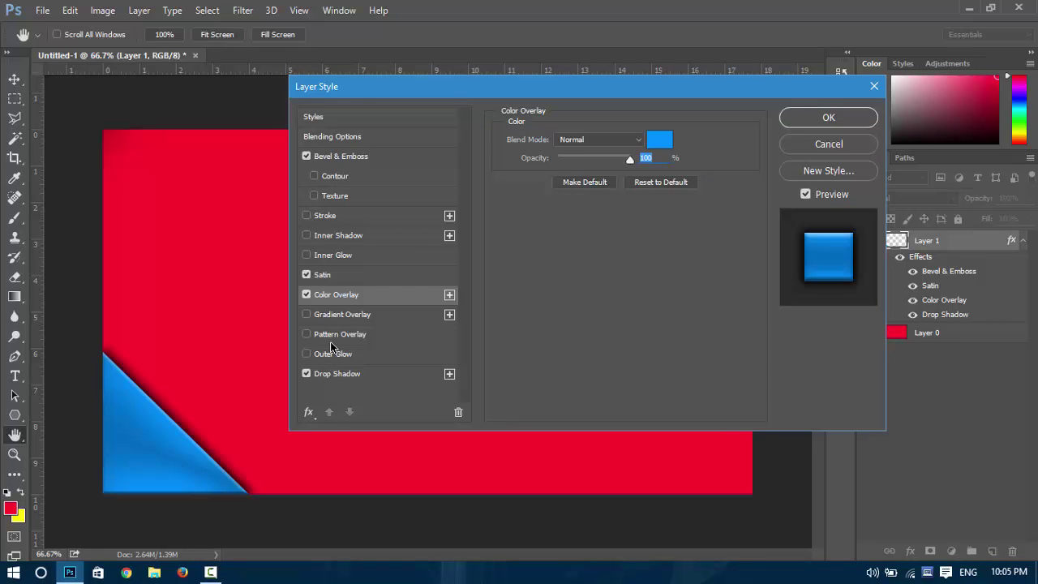
click(829, 117)
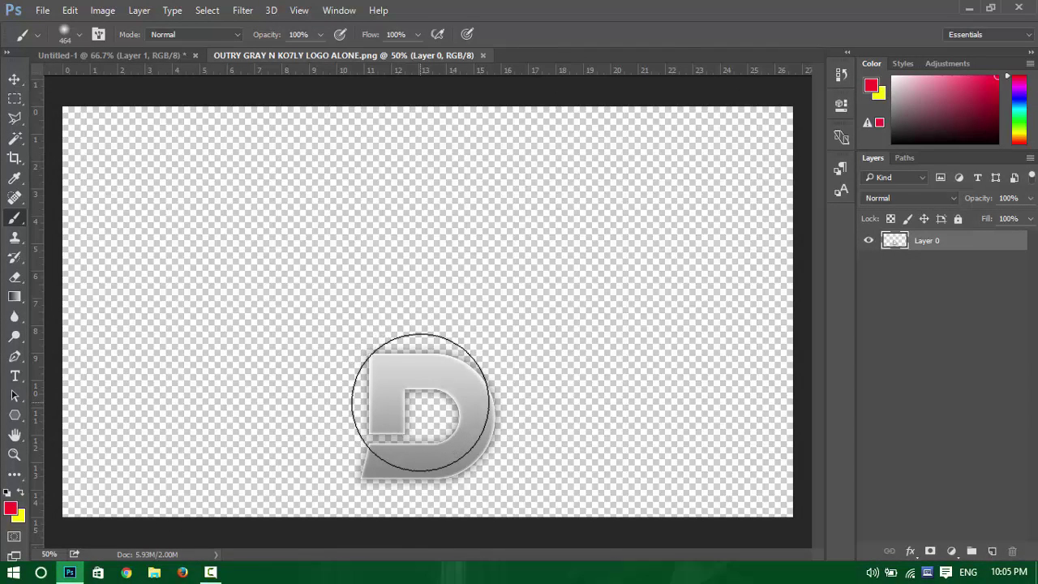
Drag the gray D logo from its own document into the thumbnail with the Move tool.
key(v)
mouse_move(438, 377)
mouse_down()
mouse_move(187, 40)
mouse_move(195, 458)
mouse_up()
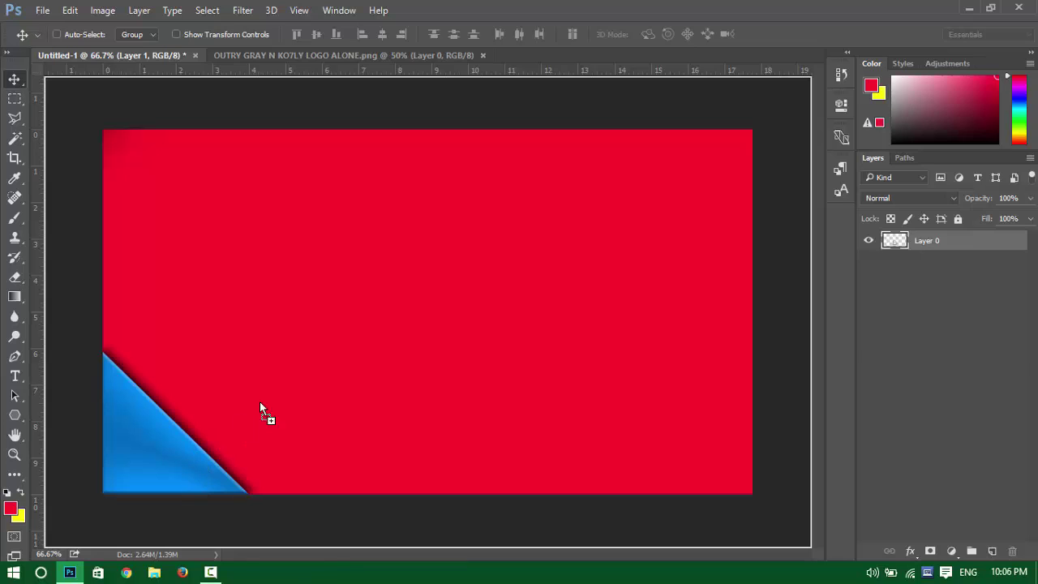
drag(259, 402, 405, 327)
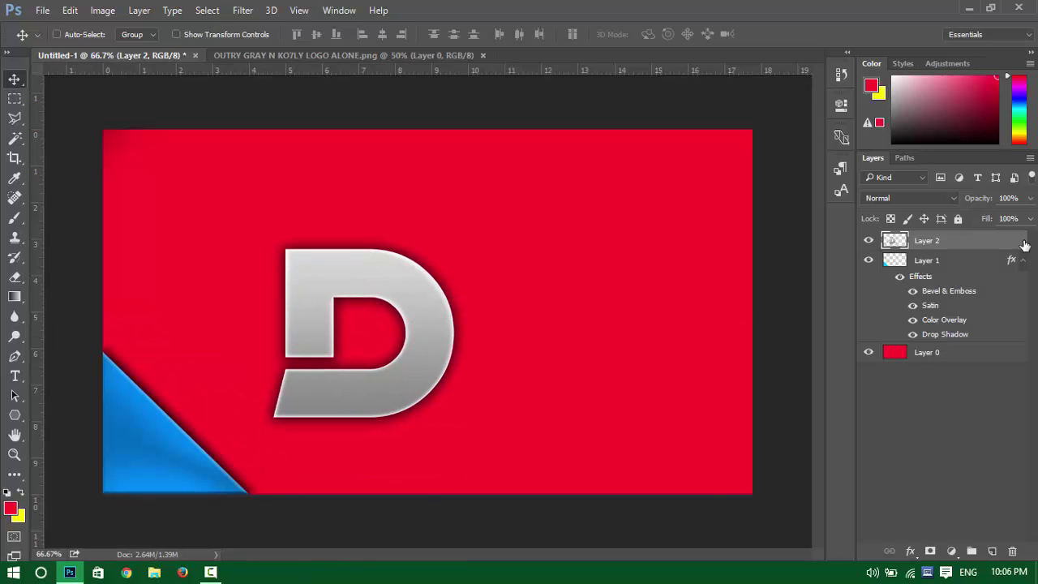
key(ctrl)
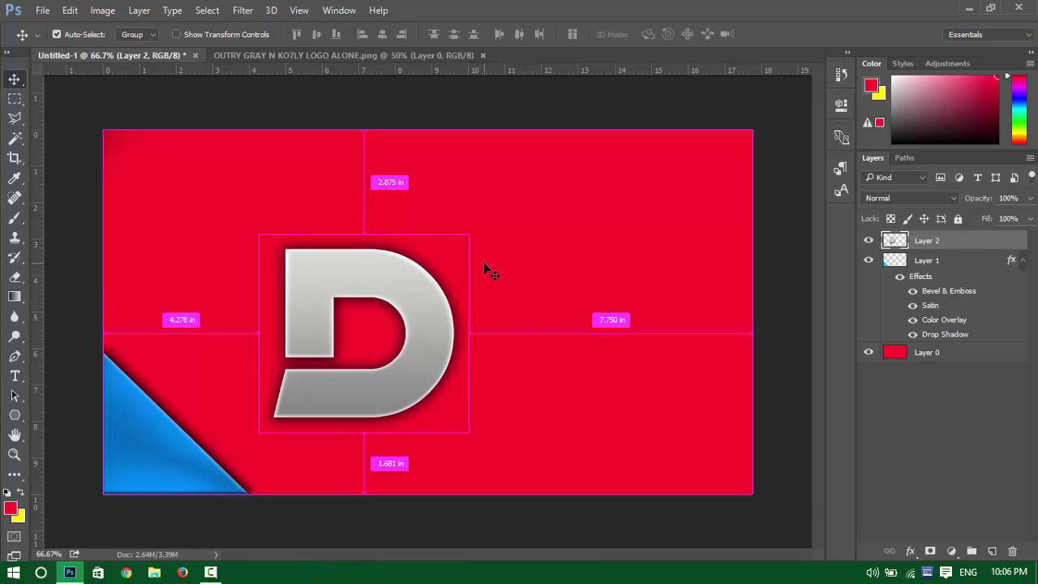
Scale the D logo down with Free Transform to fit inside the blue triangle.
key(ctrl+t)
mouse_move(470, 235)
mouse_down()
mouse_move(394, 354)
mouse_move(232, 444)
mouse_move(181, 453)
mouse_up()
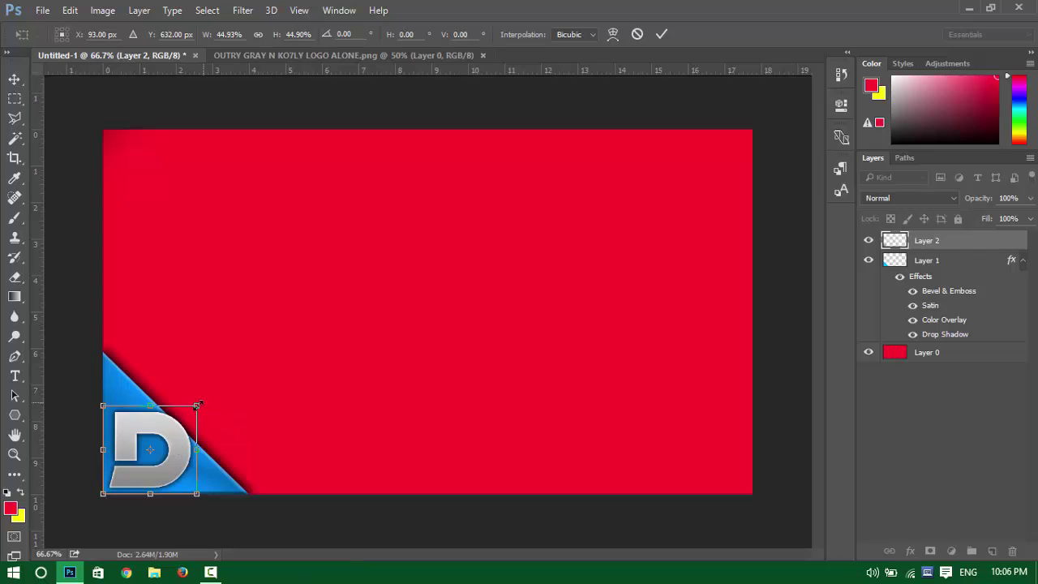
drag(198, 404, 186, 418)
drag(163, 460, 165, 455)
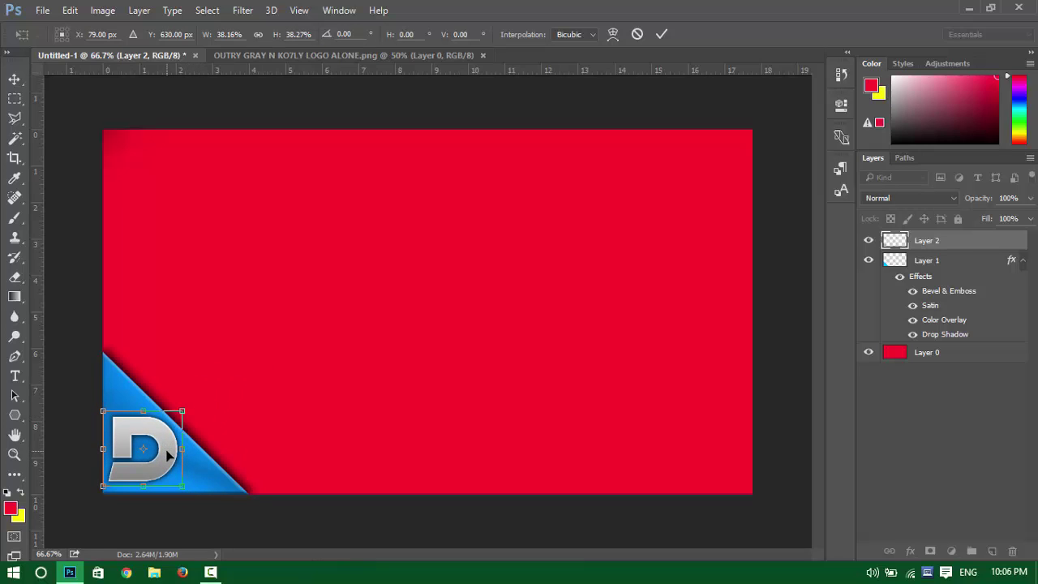
click(663, 34)
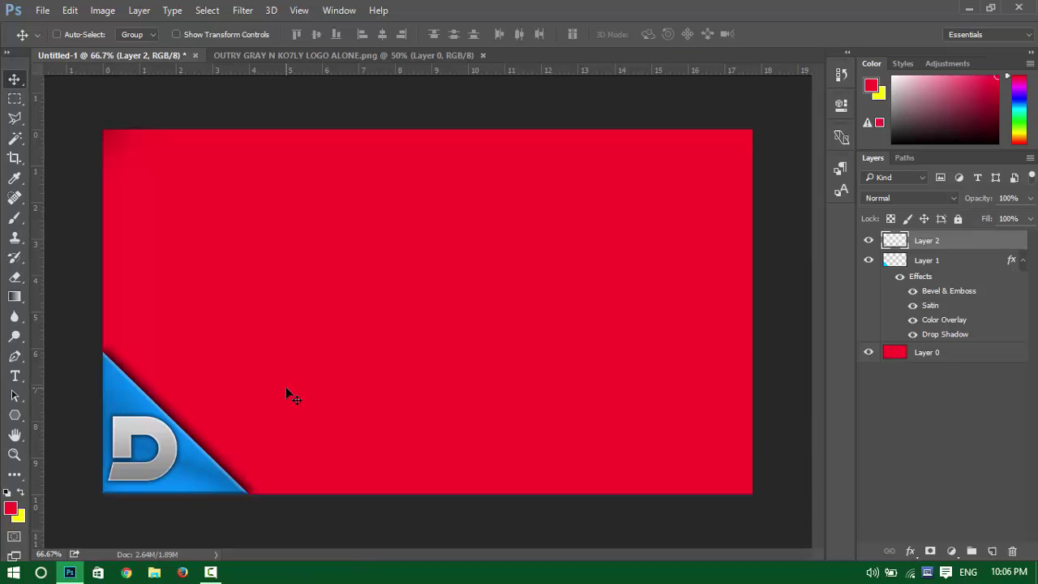
key(z)
mouse_move(352, 359)
mouse_down()
mouse_move(512, 360)
mouse_move(410, 381)
mouse_move(431, 375)
mouse_move(417, 374)
mouse_up()
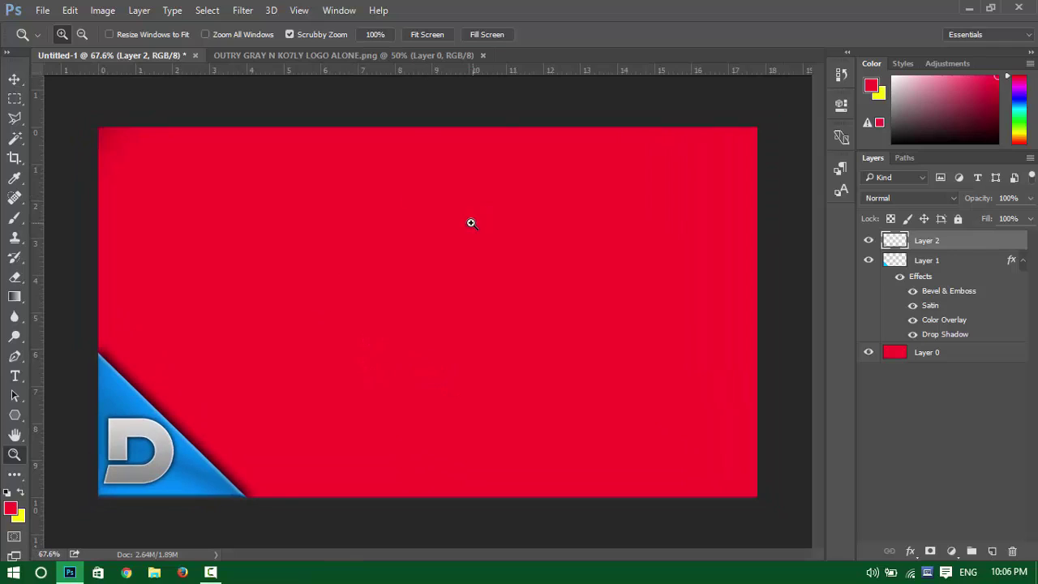
key(b)
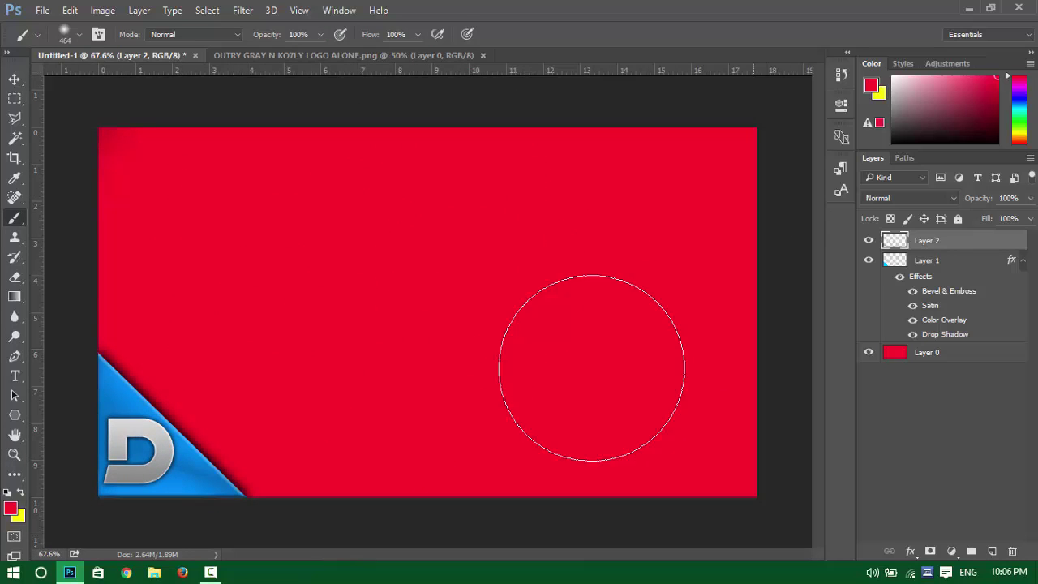